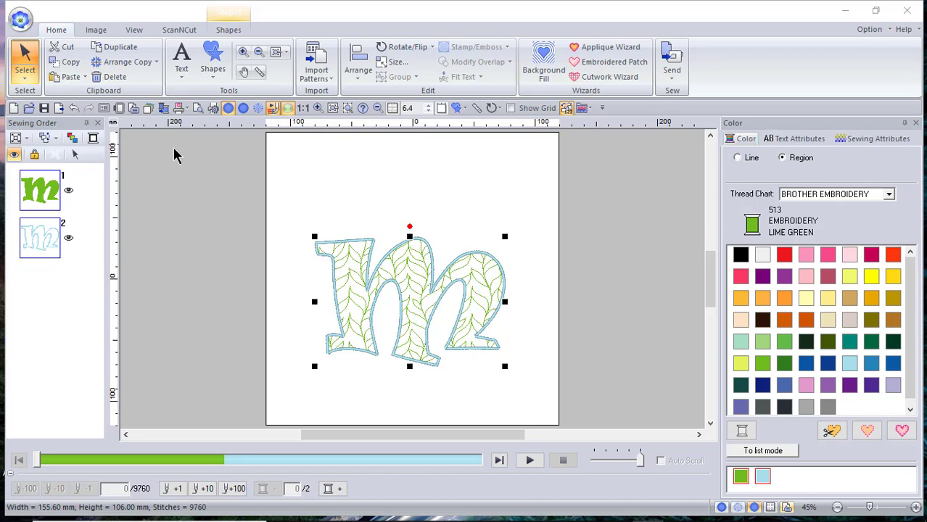
Step: Switch the measurement units to inches and preview the design's printout with the template grid and color changes included
left_click(113, 125)
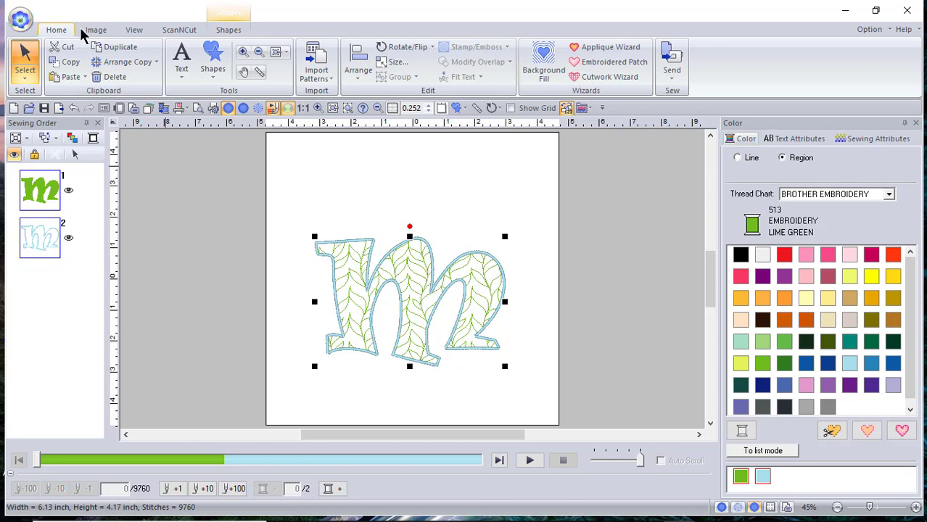
left_click(21, 21)
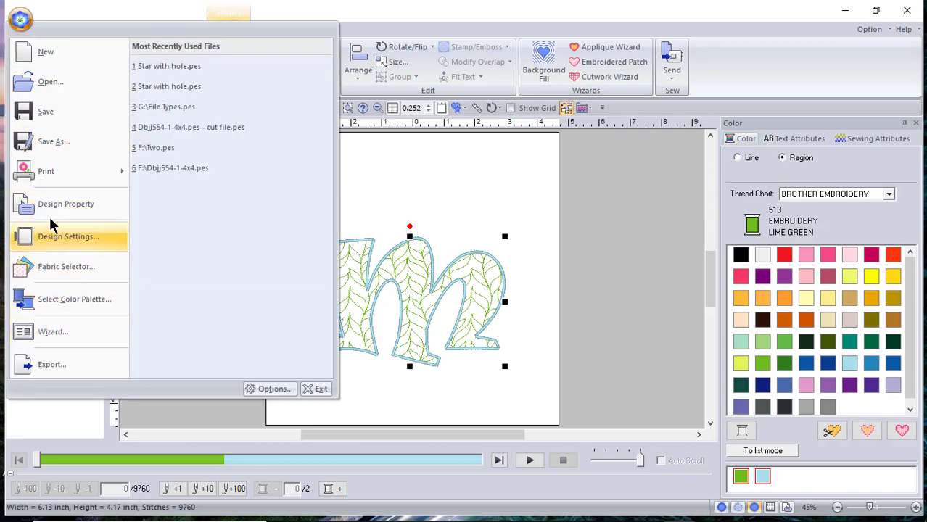
mouse_move(51, 186)
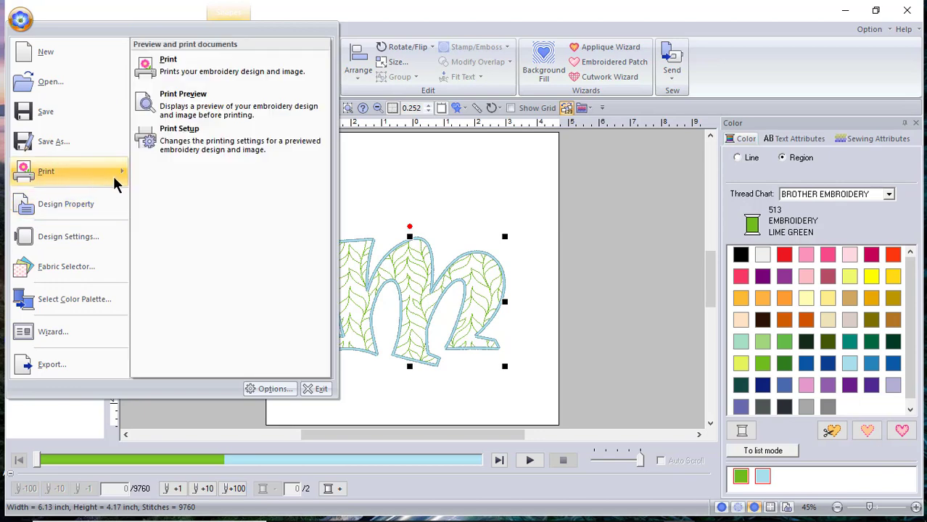
left_click(195, 153)
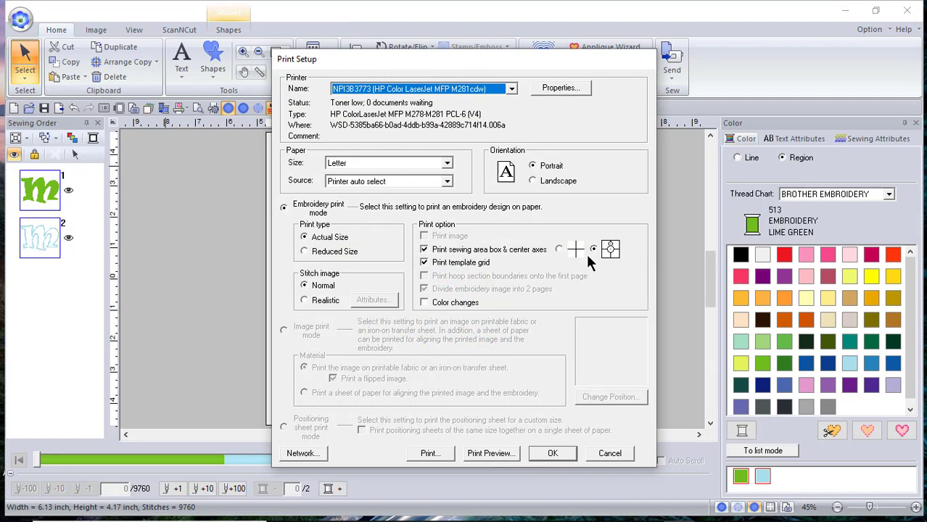
left_click(423, 302)
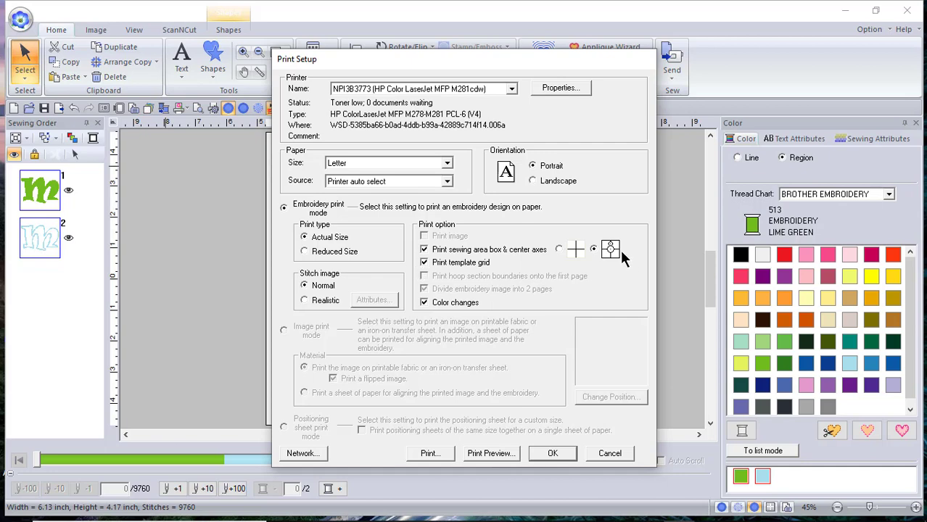
left_click(559, 249)
left_click(485, 457)
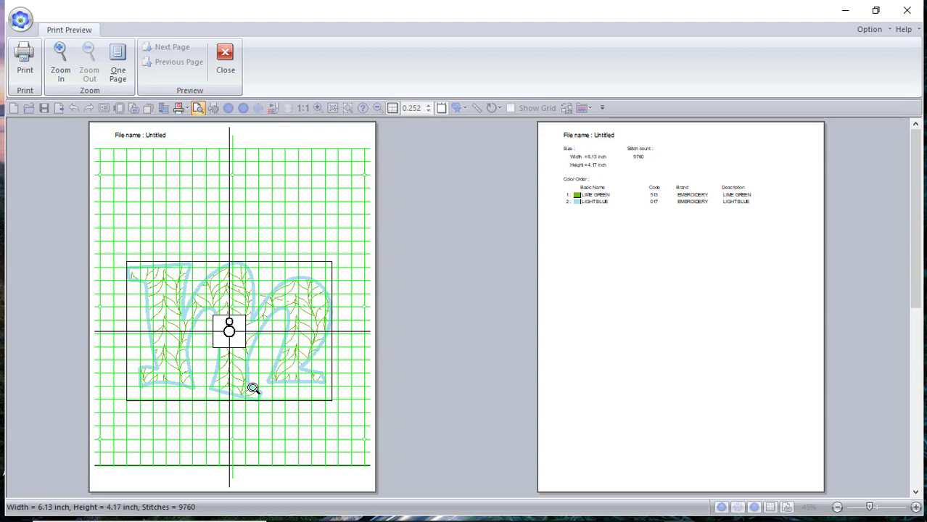
left_click(223, 61)
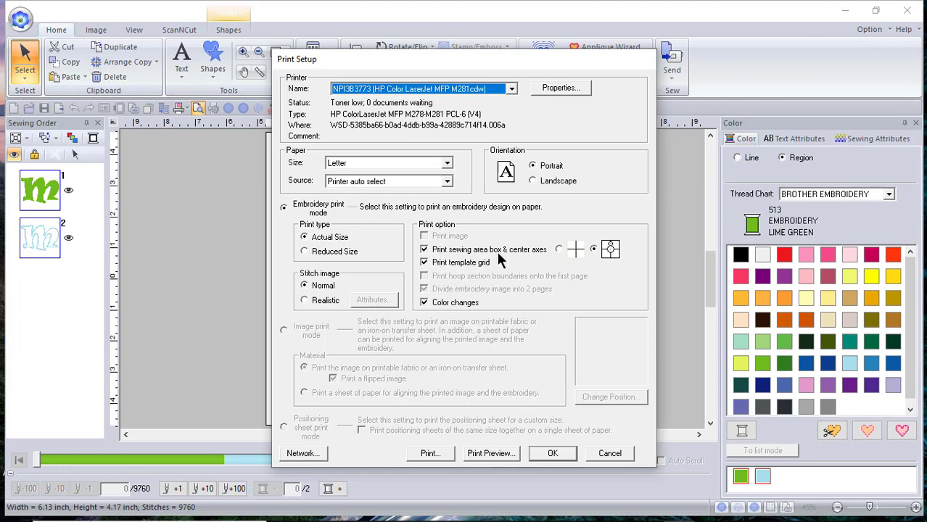
Step: Preview the printout without the template grid, and leave the print setup without applying it
left_click(424, 264)
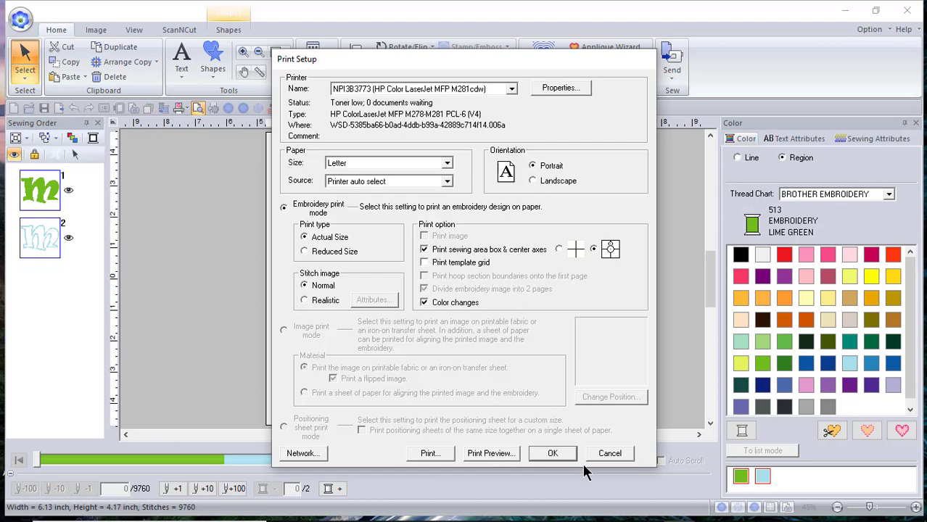
left_click(490, 454)
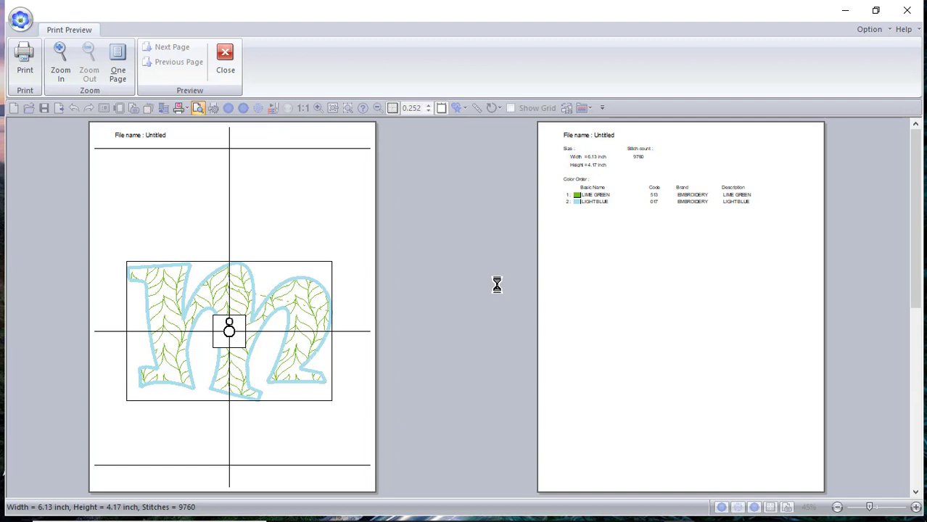
left_click(224, 64)
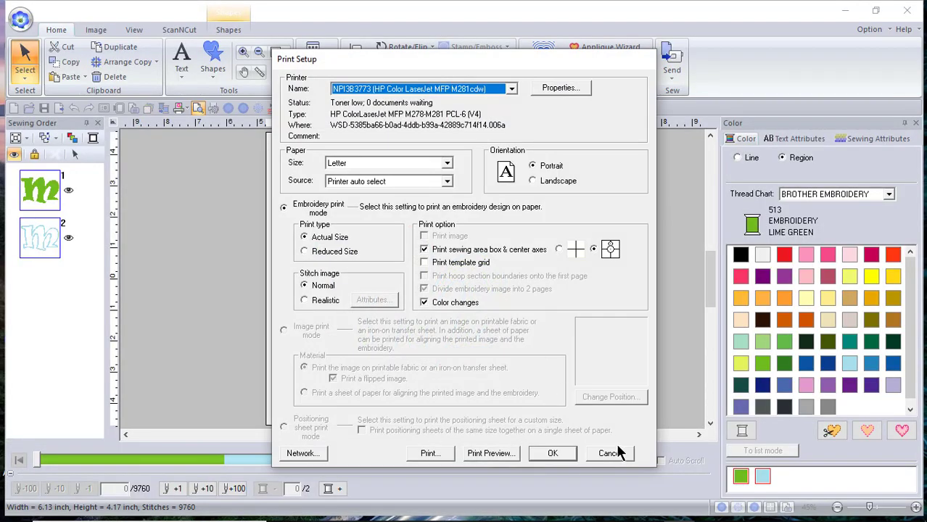
left_click(610, 453)
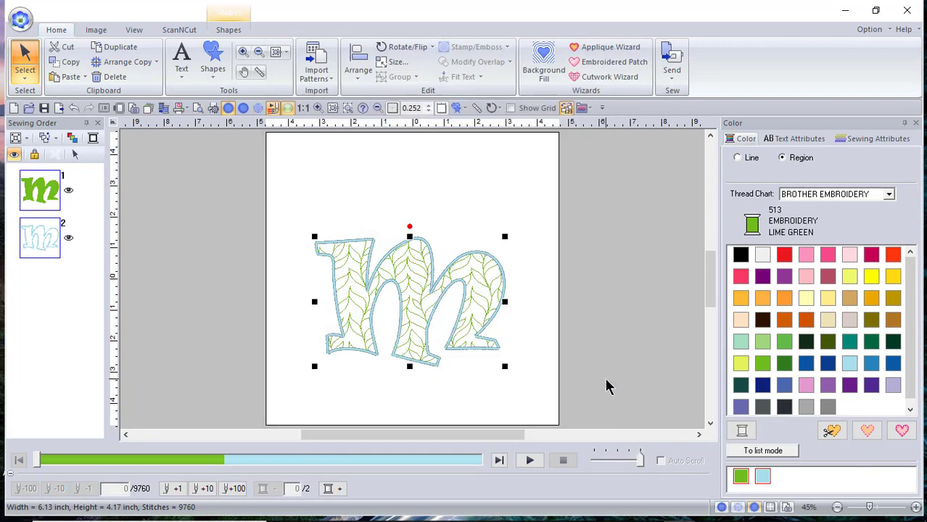
Step: Delete the current design and add the text "m" in the Ravie font
key("Delete")
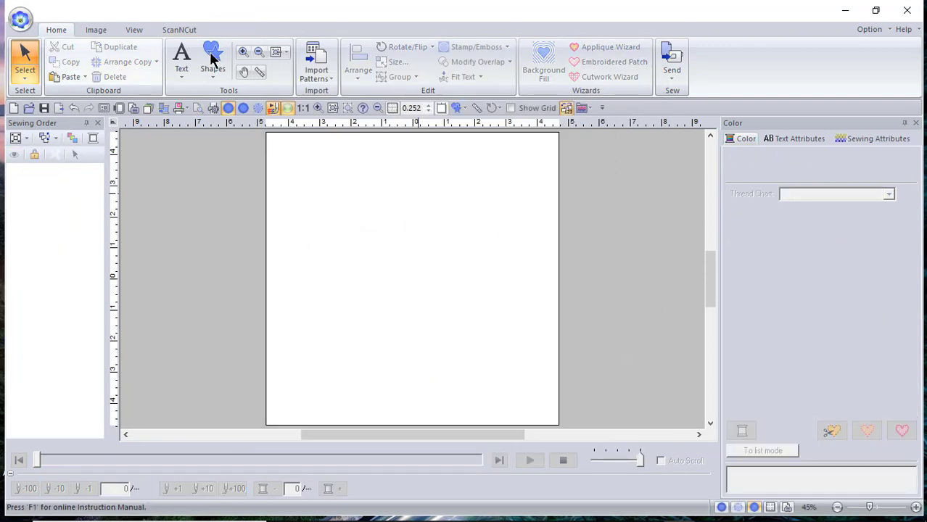
left_click(181, 71)
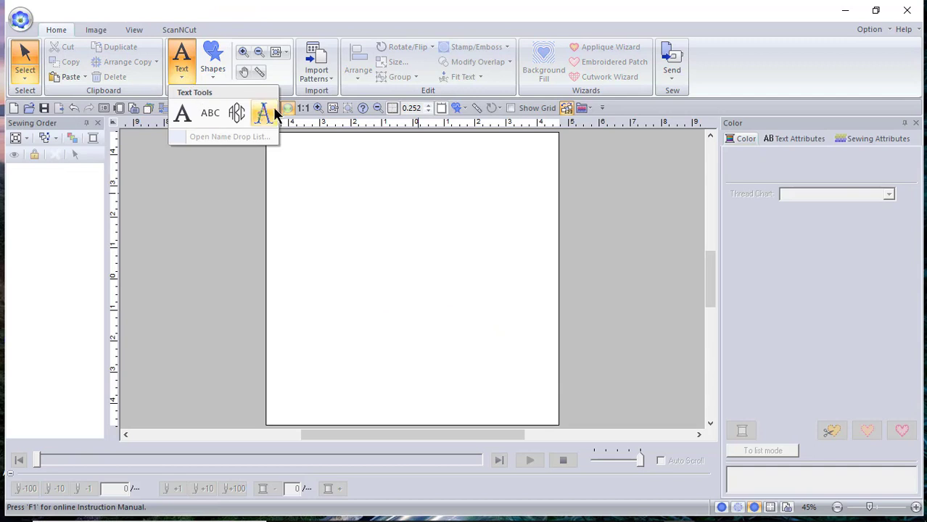
left_click(189, 111)
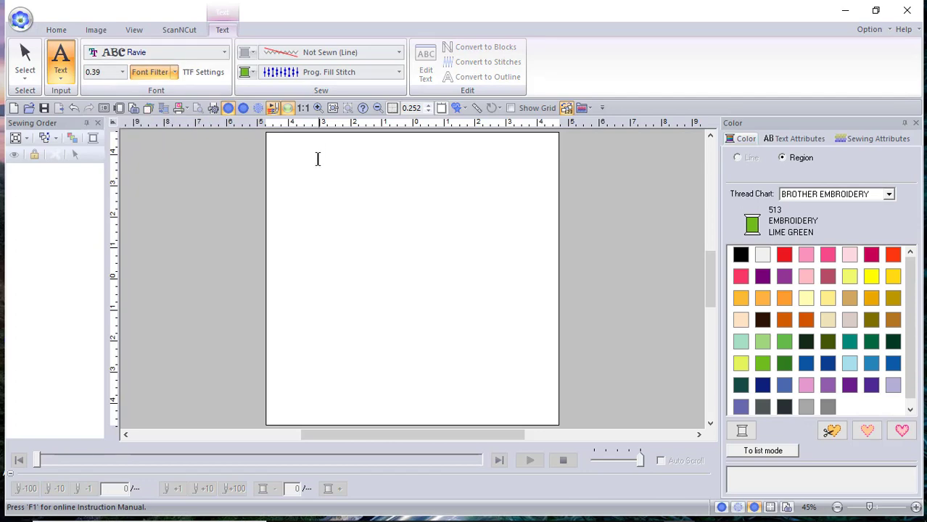
left_click(354, 251)
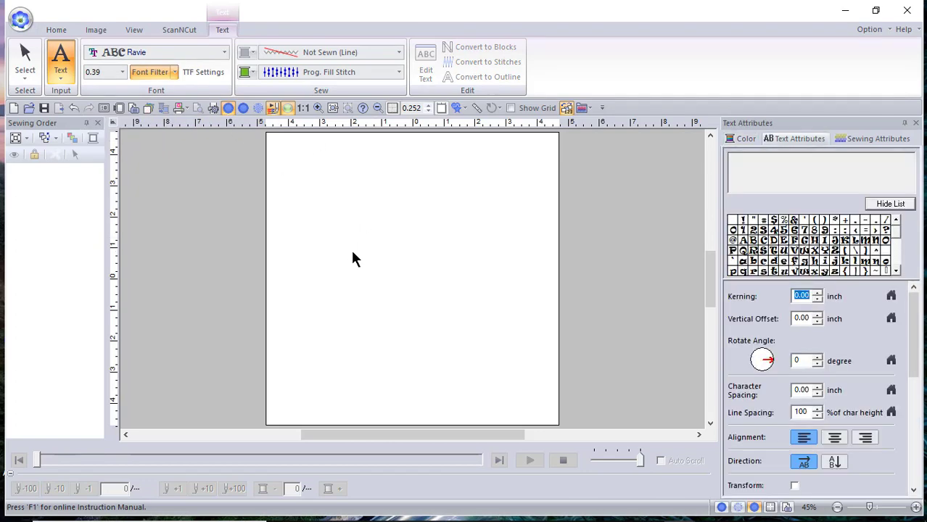
type("DaFont")
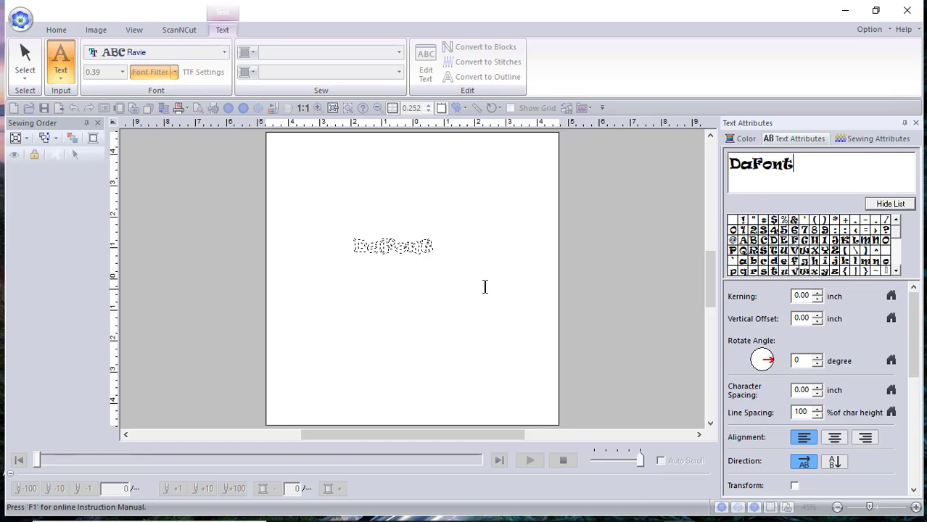
double_click(782, 166)
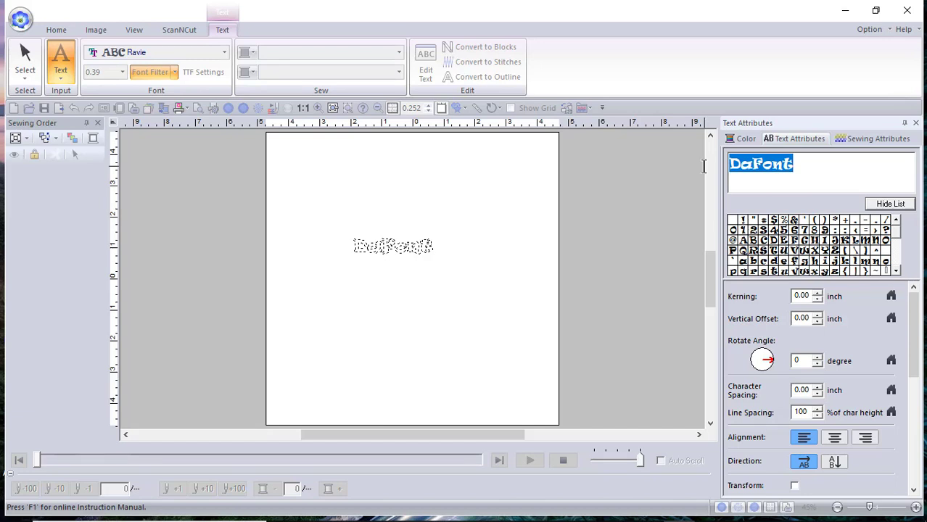
type("m")
key("Return")
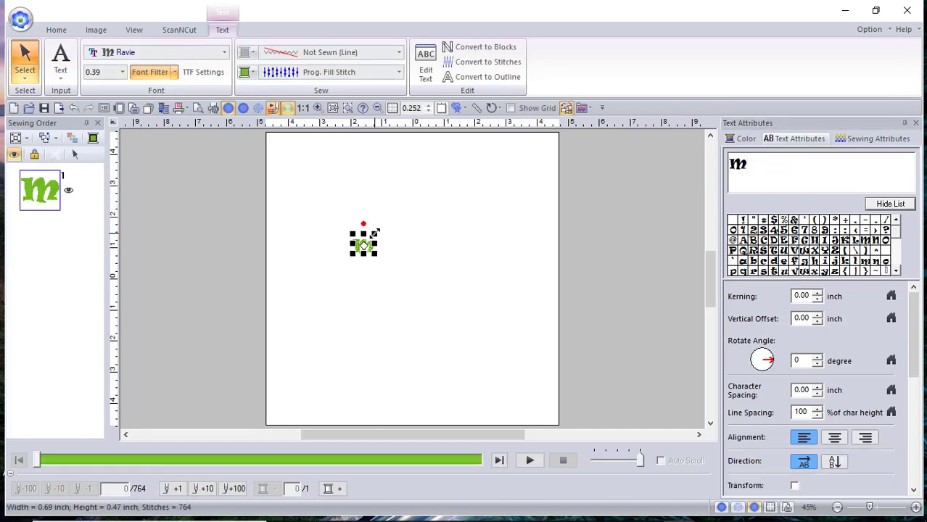
Step: Enlarge the letter to about 4.12 × 2.80 inches and move it to the middle of the design page
left_click_drag(375, 233, 516, 193)
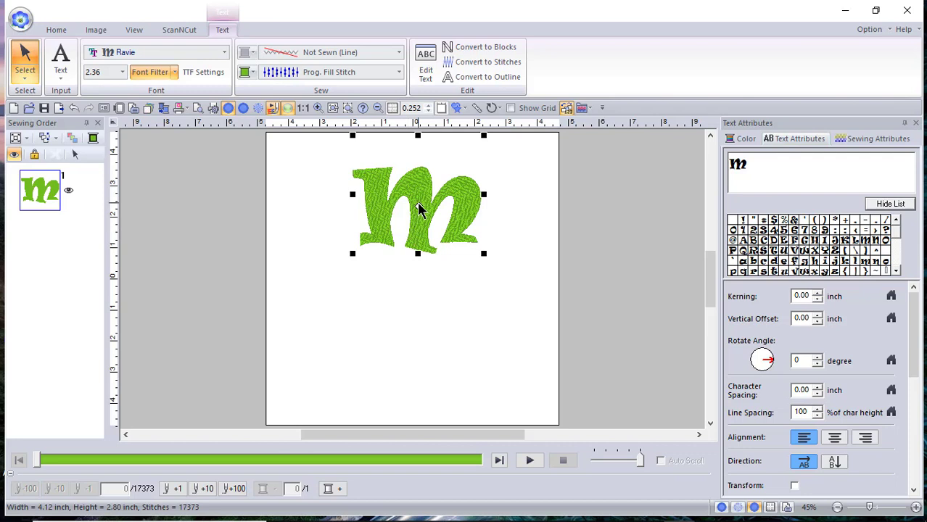
left_click_drag(421, 208, 419, 283)
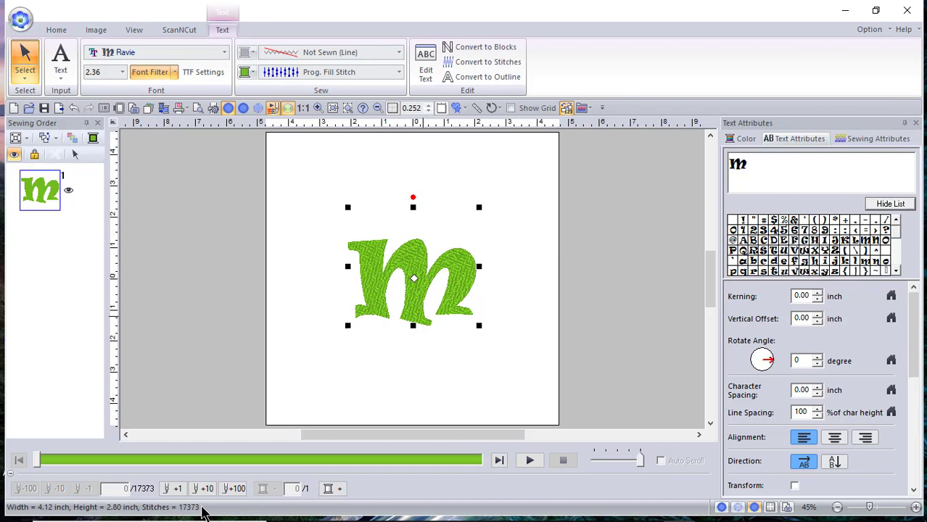
Step: Set the letter to Fill Stitch and convert it to an outline shape filled with Decorative Fill Stitch
left_click(398, 72)
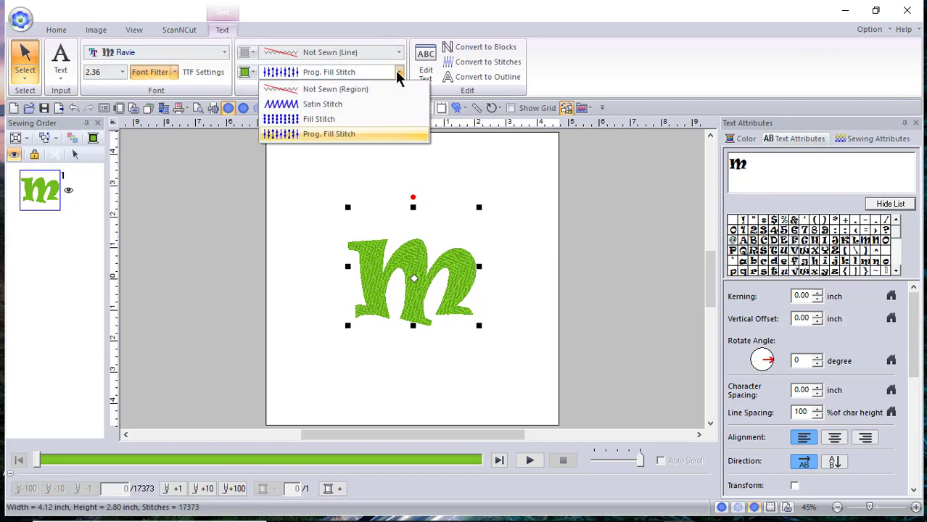
left_click(319, 120)
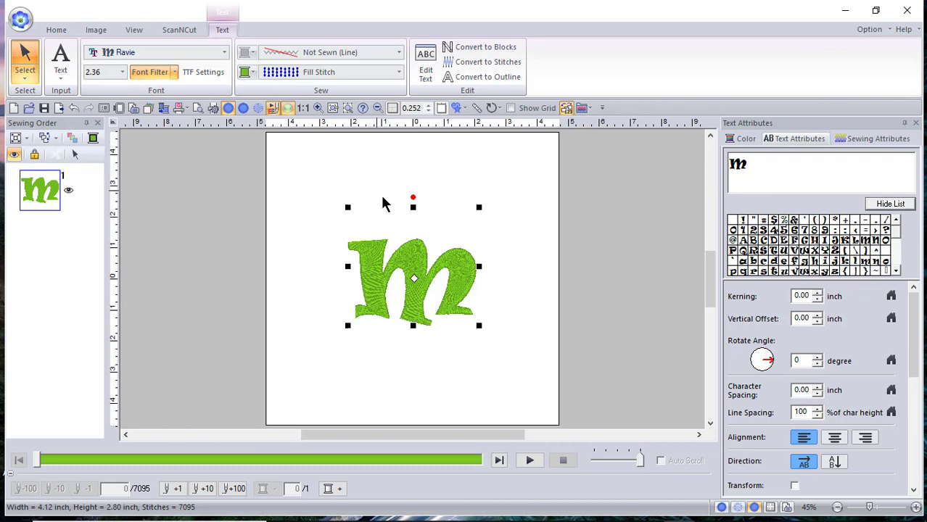
left_click(467, 80)
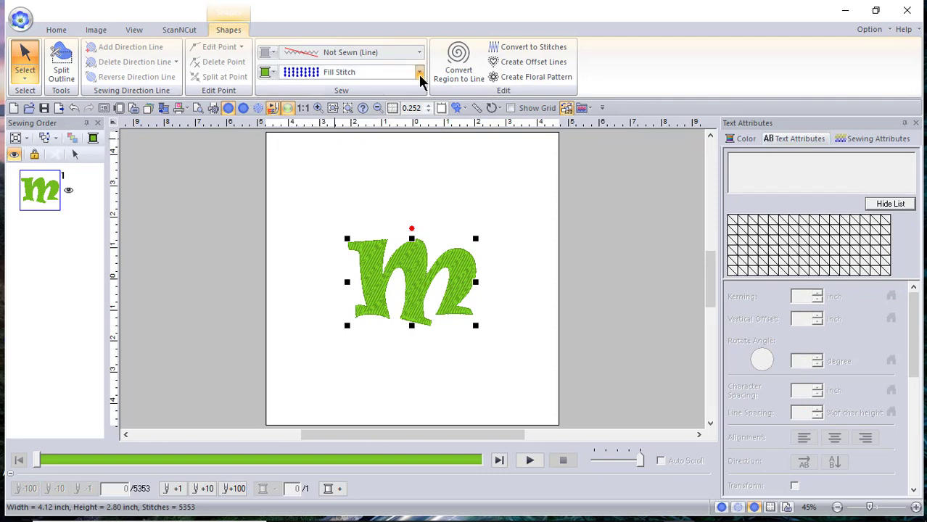
left_click(419, 73)
left_click(330, 300)
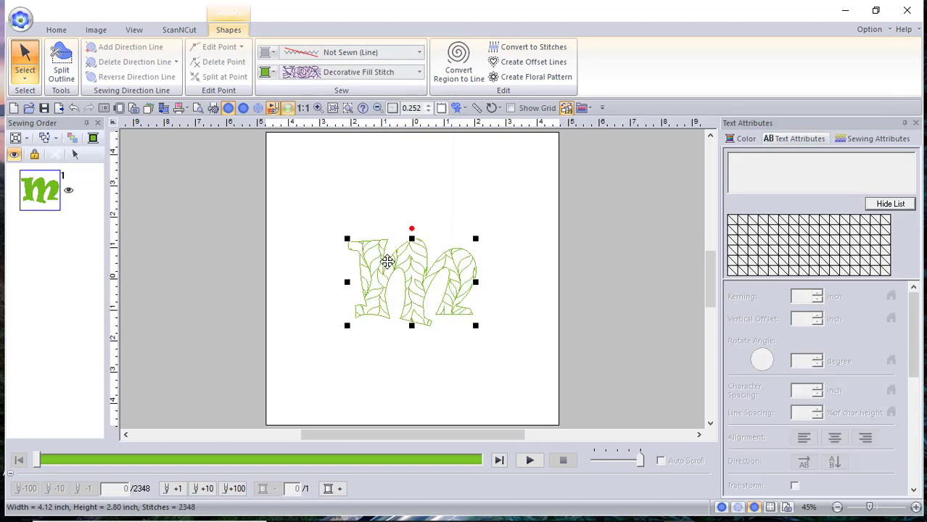
Step: In the ScanNCut FCM export, compare 0.00 and 0.08 inch offset spacing without limiting the cutting line to the outermost edge
left_click(178, 31)
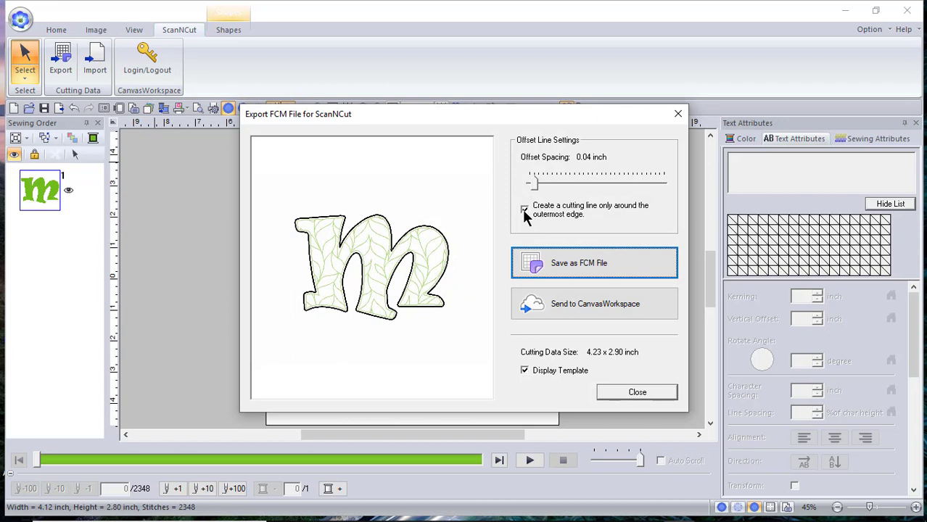
left_click_drag(533, 179, 522, 186)
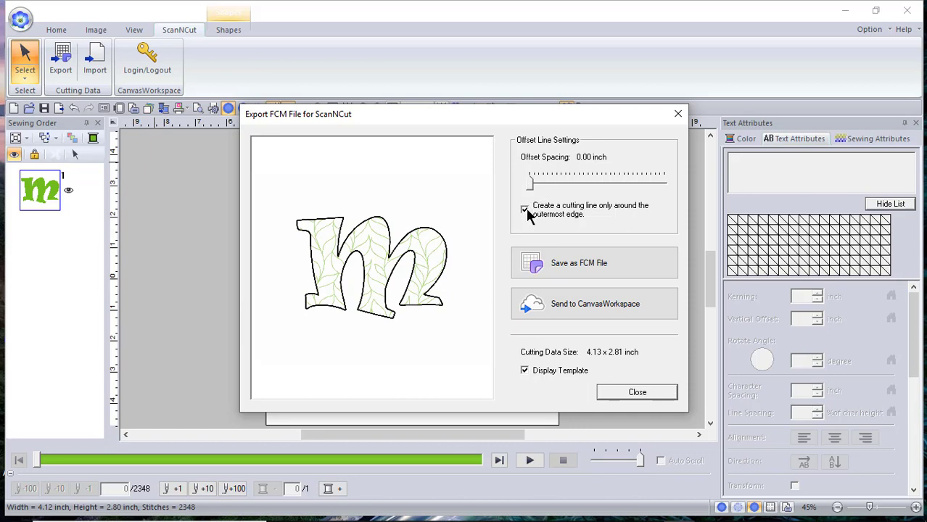
left_click(524, 209)
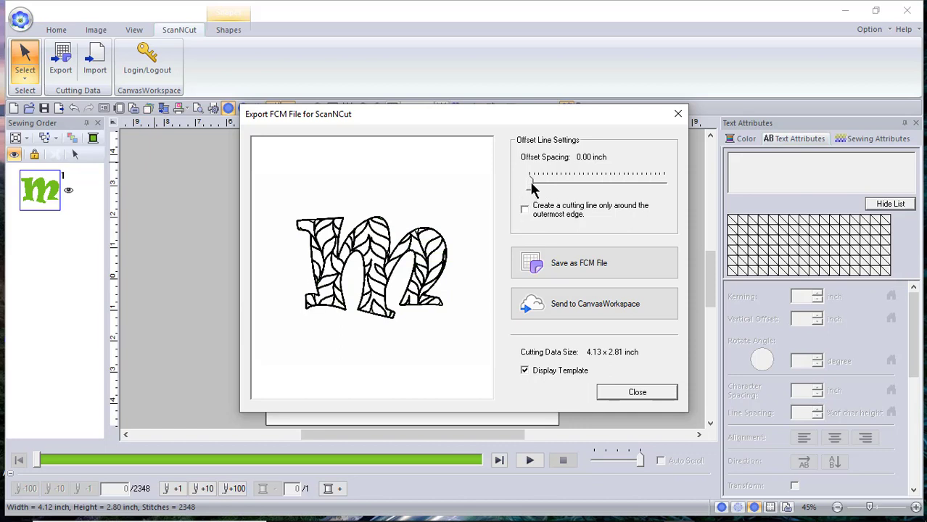
left_click_drag(529, 181, 540, 182)
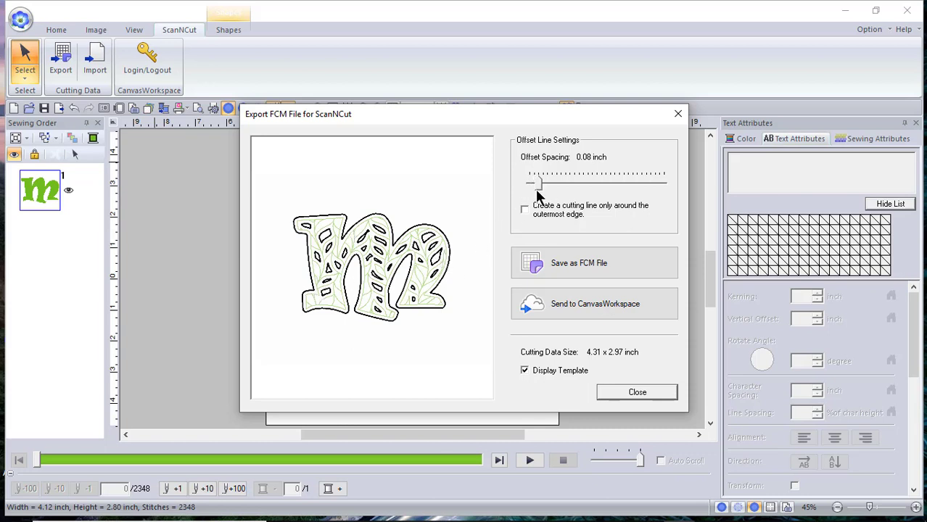
left_click_drag(536, 185, 529, 184)
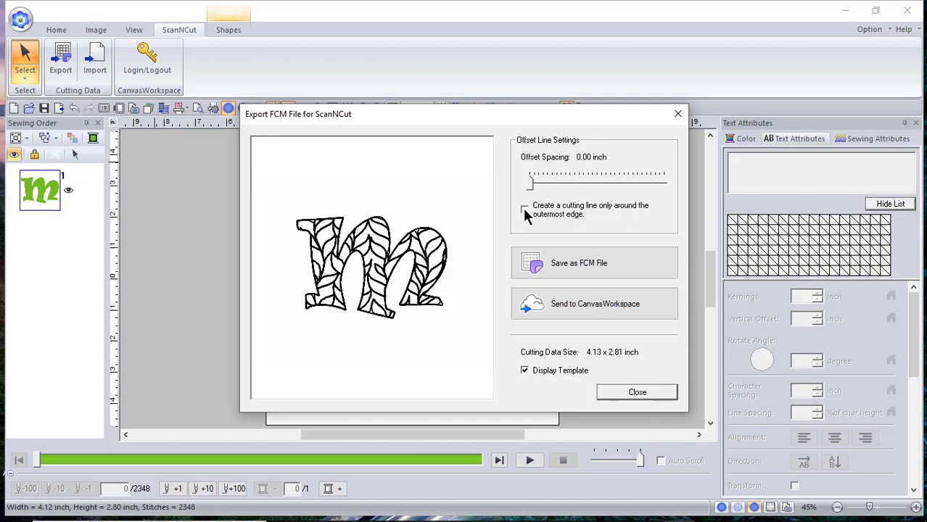
Step: Limit the cutting line to the outermost edge with 0.04 inch offset spacing, and close the export without saving
left_click(523, 209)
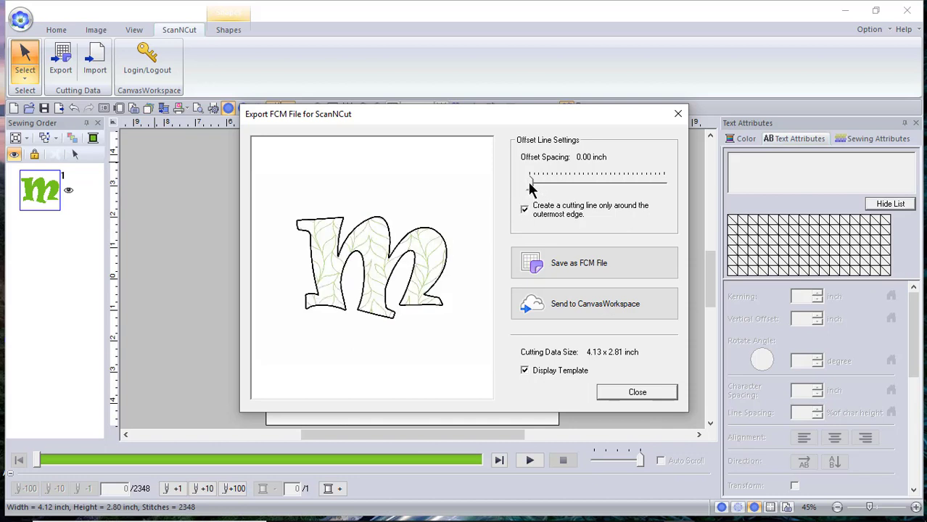
left_click_drag(530, 185, 536, 184)
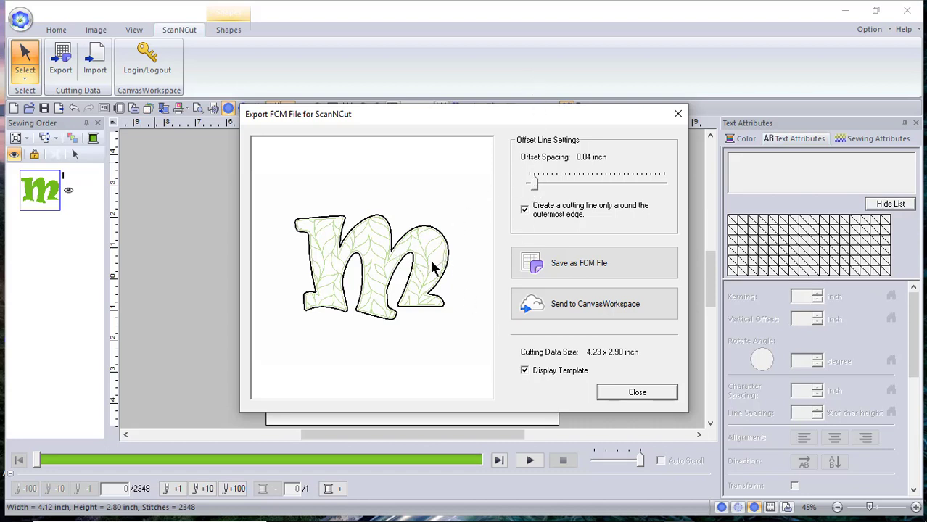
left_click(653, 395)
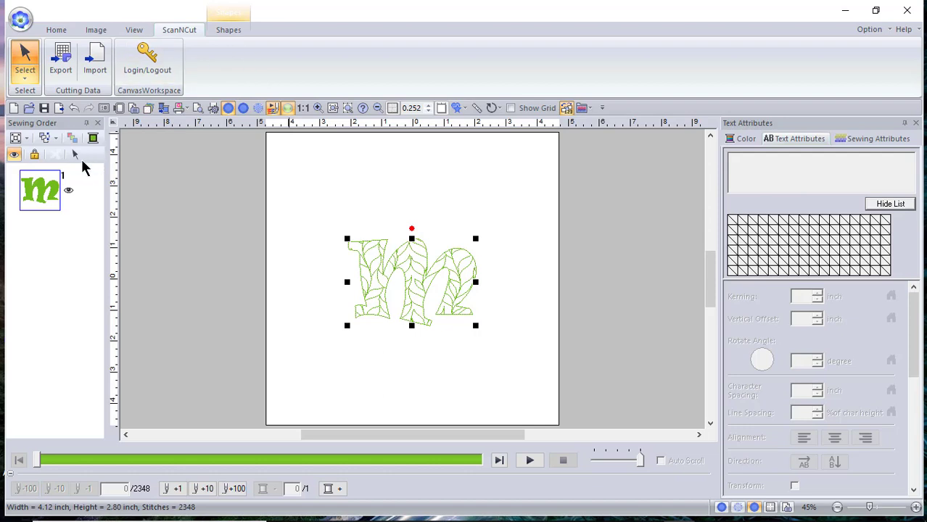
Step: Switch the measurement units to millimetres and view the quick access options for the Guideline setting
left_click(114, 125)
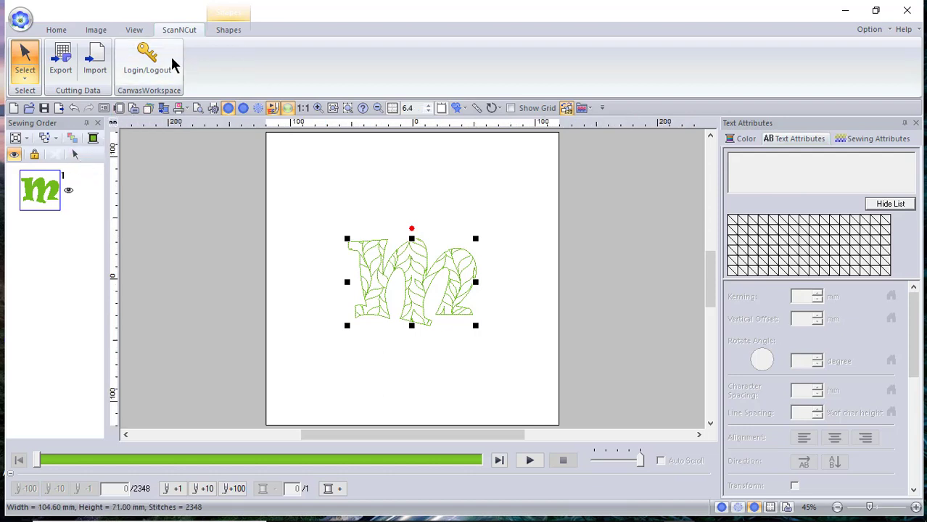
left_click(132, 30)
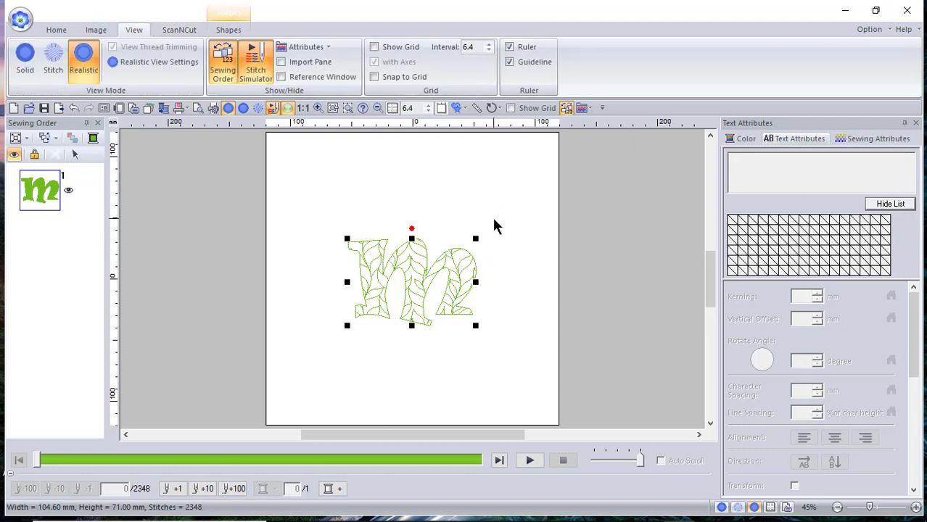
right_click(533, 63)
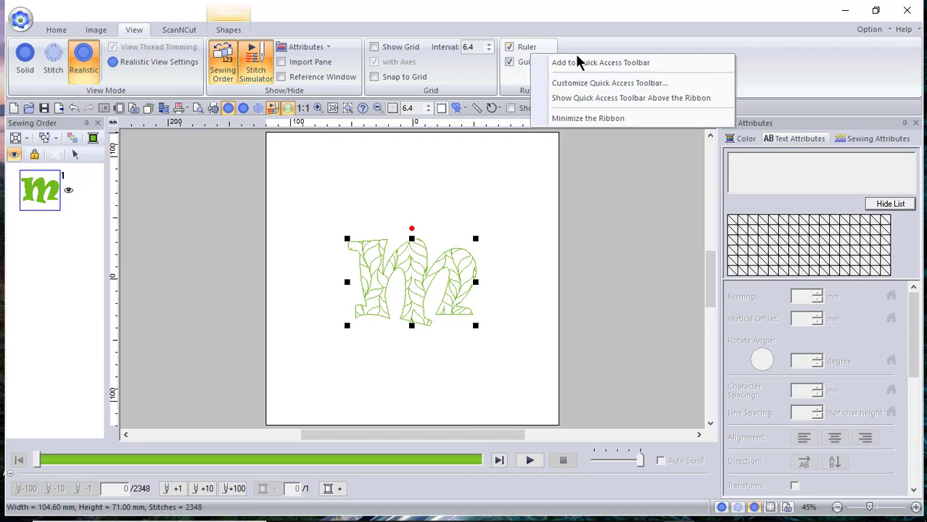
left_click(485, 196)
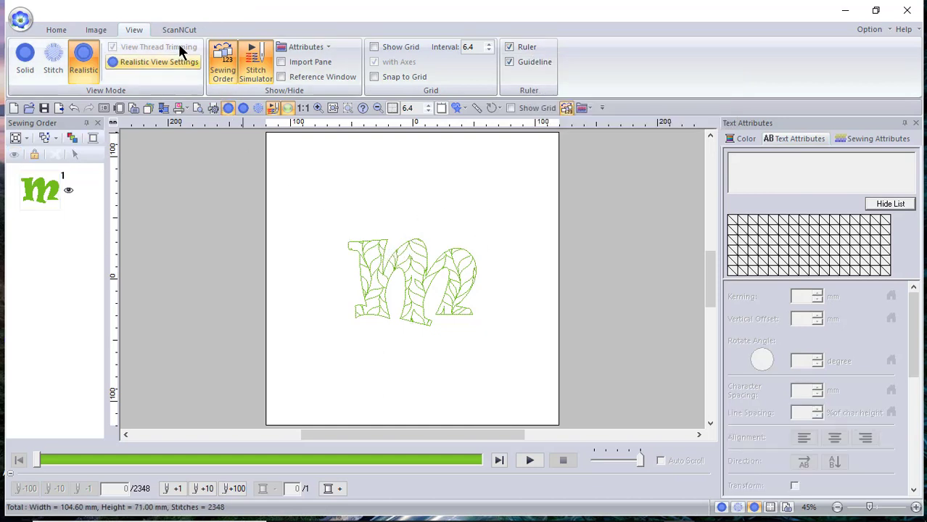
Step: Set the letter's outline to Zigzag Stitch and color it blue
left_click(48, 30)
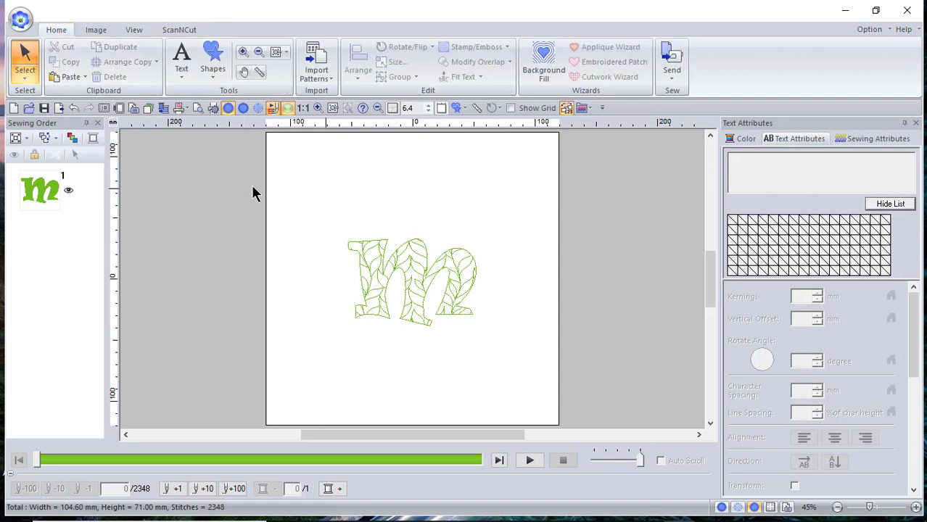
left_click_drag(316, 195, 521, 351)
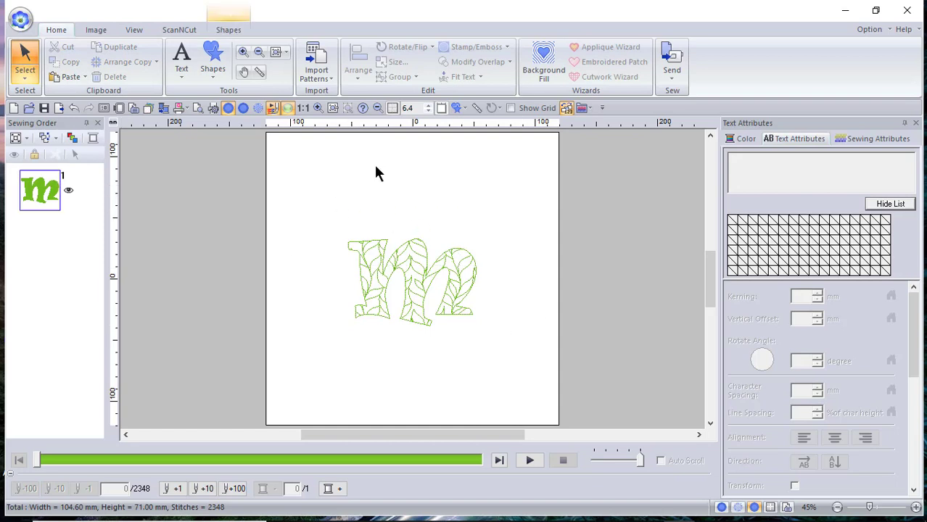
left_click(234, 30)
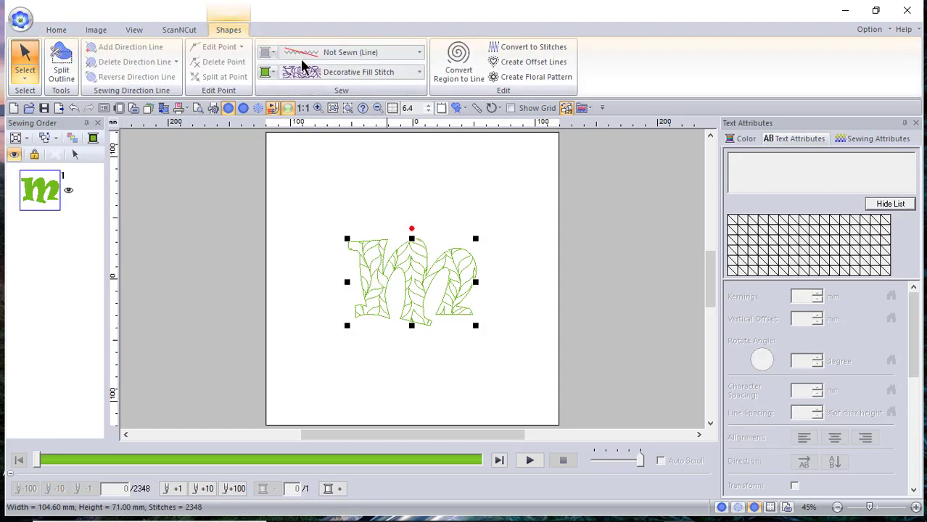
left_click(420, 53)
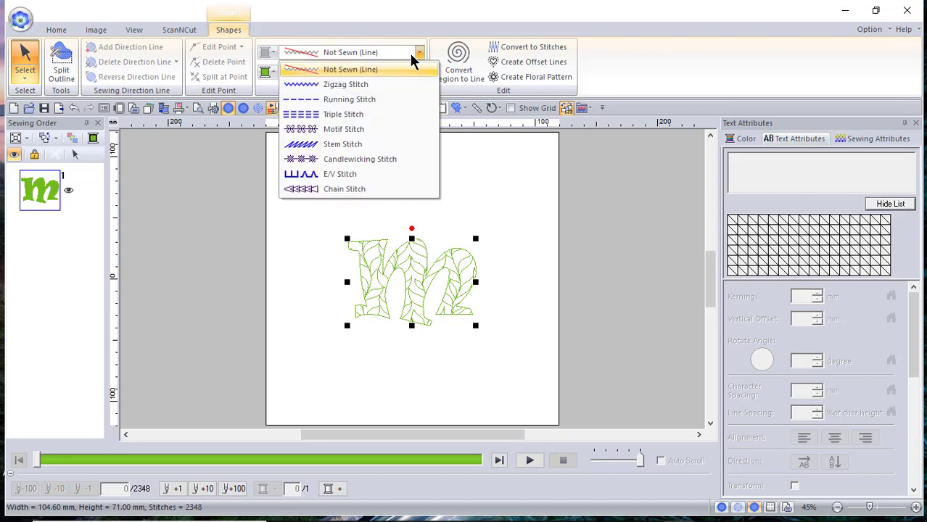
left_click(328, 86)
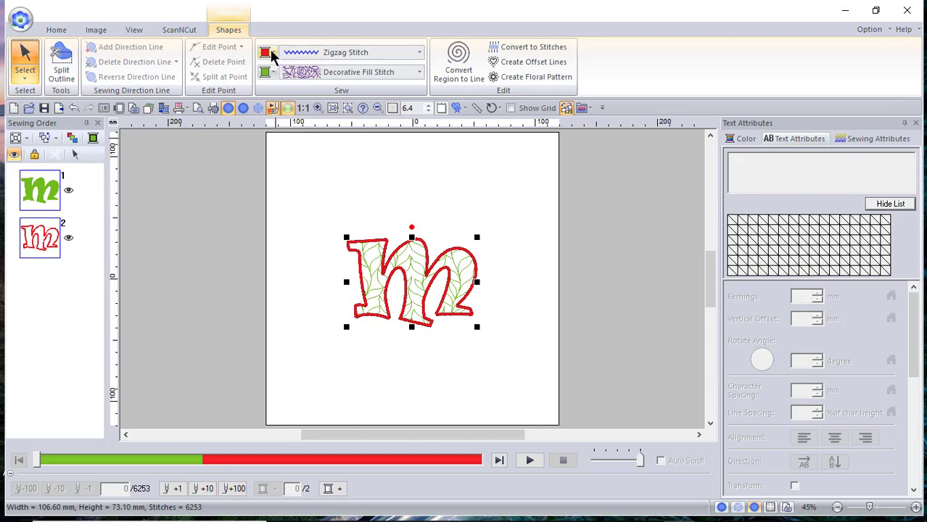
left_click(272, 55)
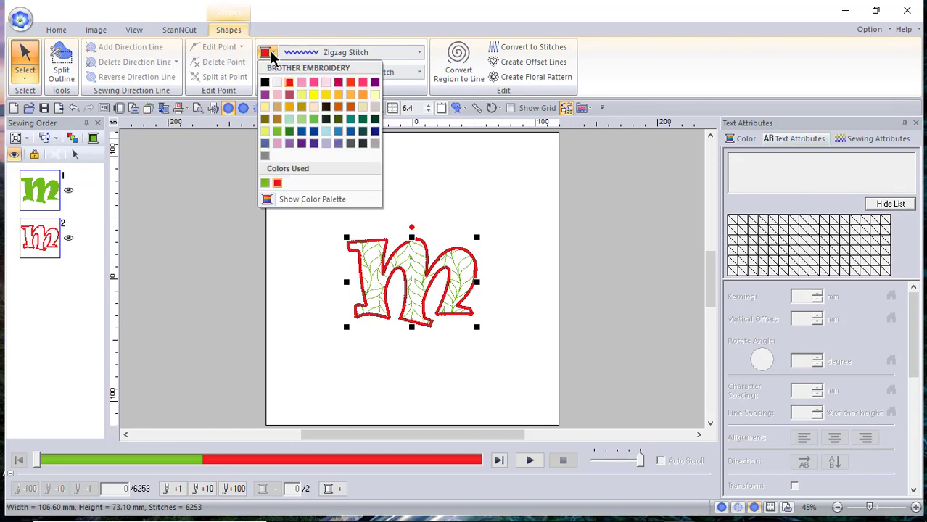
left_click(349, 132)
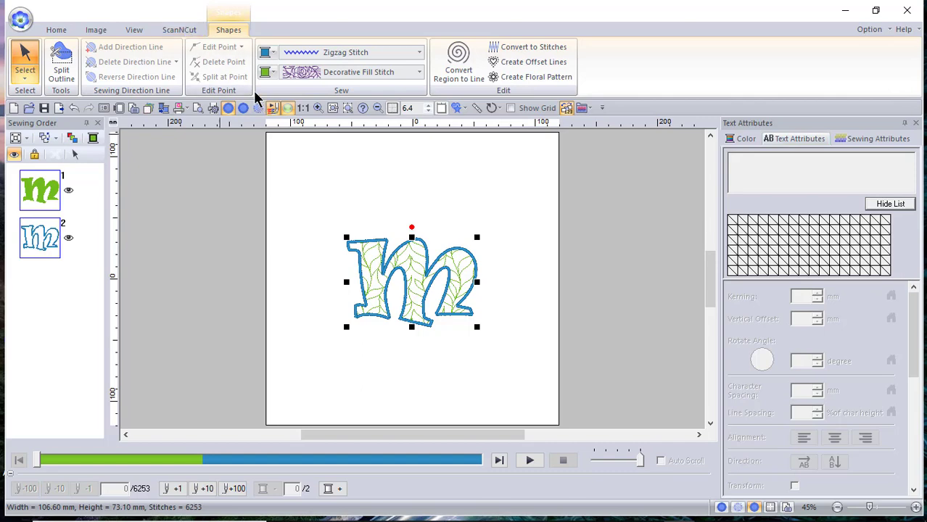
Step: Preview the zigzag-outlined letter in the ScanNCut FCM export and close it without saving
left_click(187, 30)
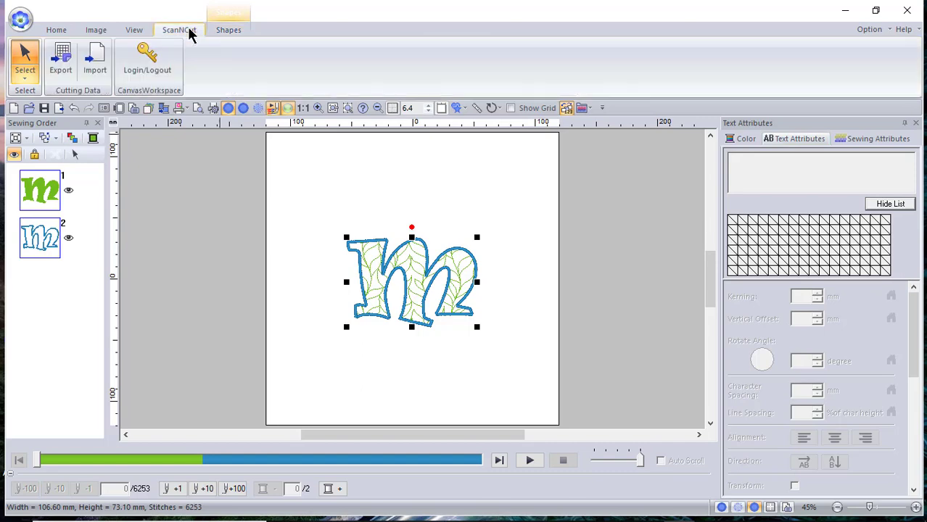
left_click(63, 63)
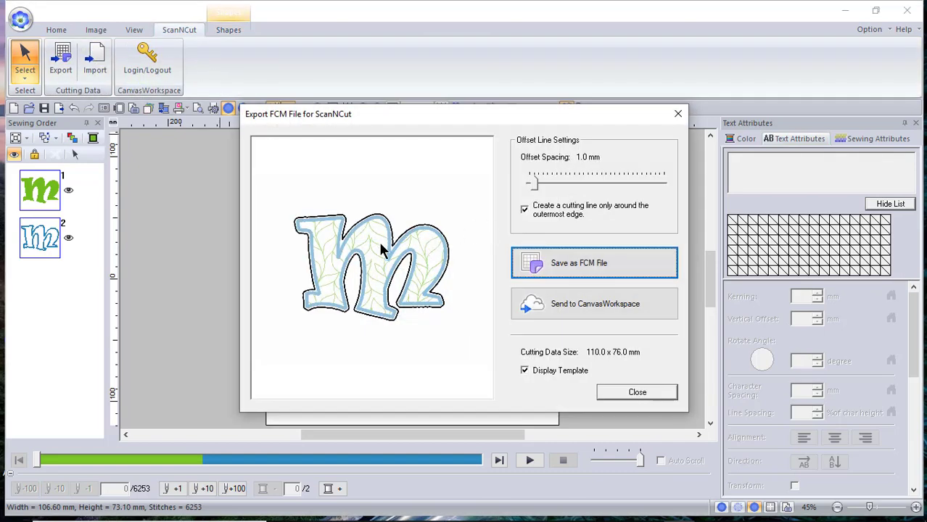
left_click(639, 392)
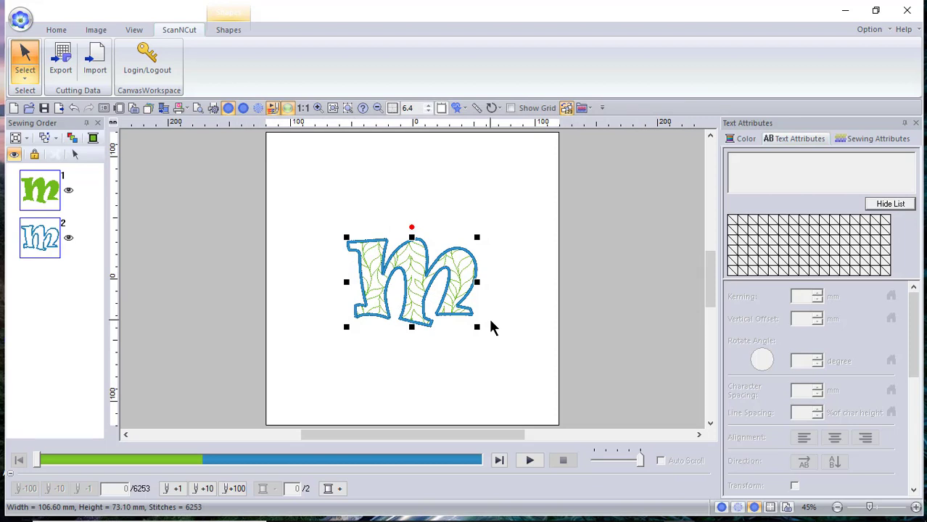
Step: Undo the letter's zigzag outline, Decorative Fill Stitch and conversion to an outline shape
left_click(74, 109)
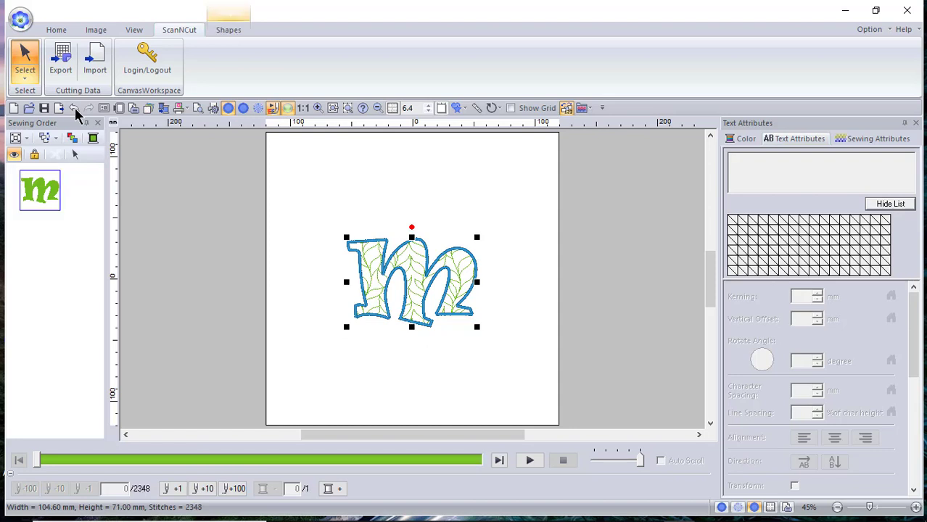
left_click(74, 109)
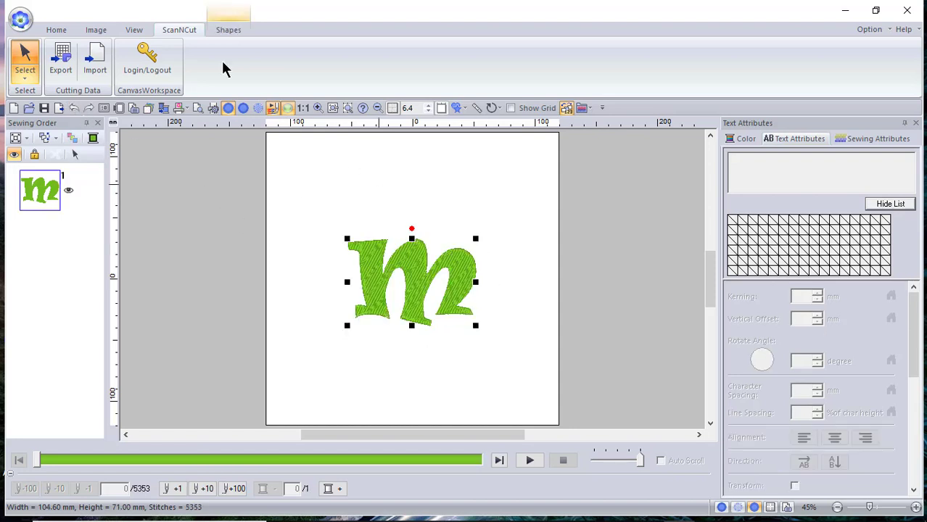
left_click(61, 30)
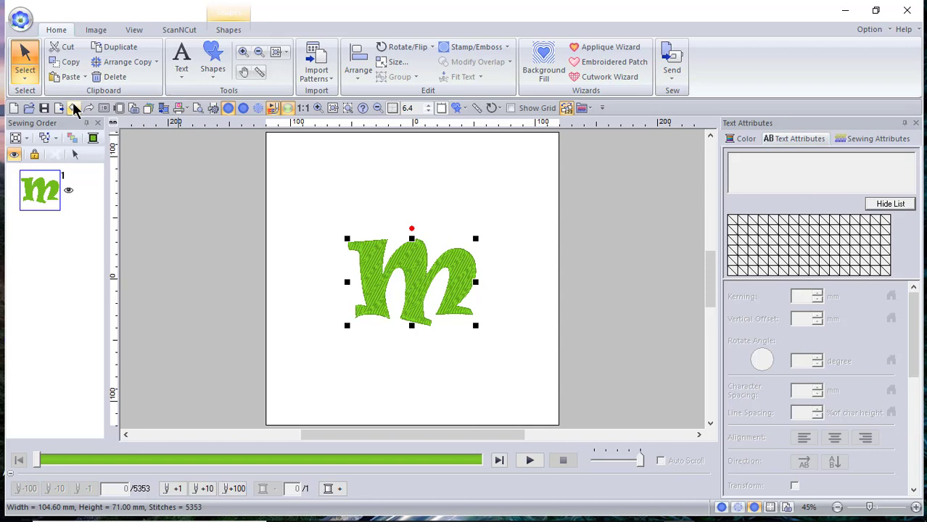
left_click(75, 107)
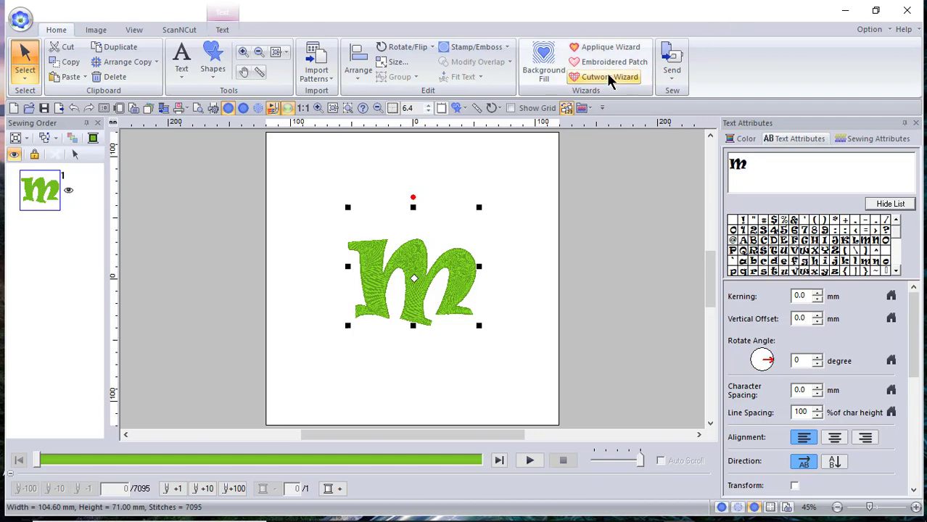
left_click(225, 31)
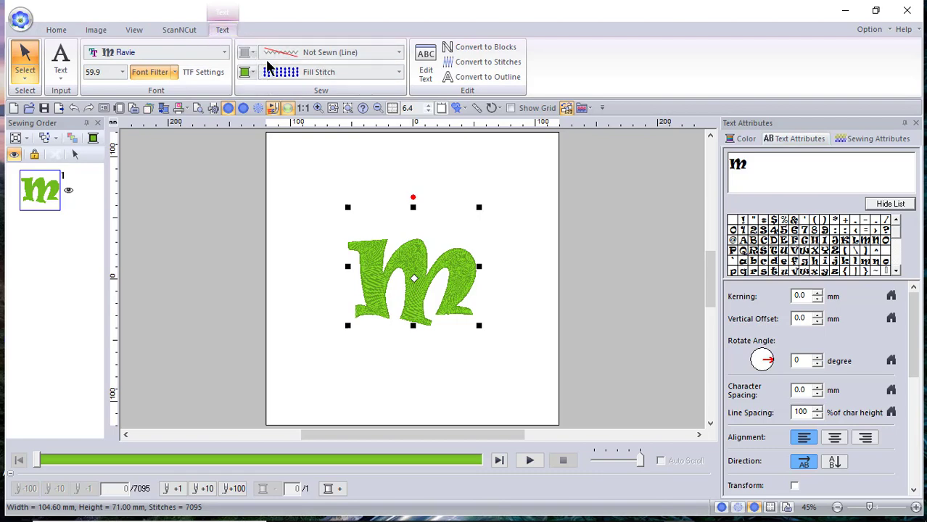
left_click(327, 182)
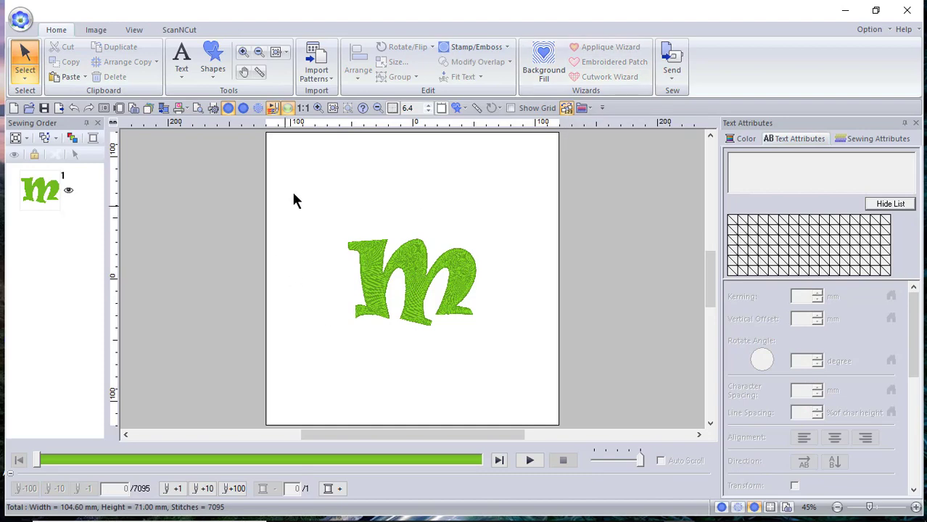
Step: Replace the letter with an applique using hole sewing, V Stitch tack down and a widened Zigzag Stitch covering in the Applique Wizard
left_click_drag(293, 192, 491, 336)
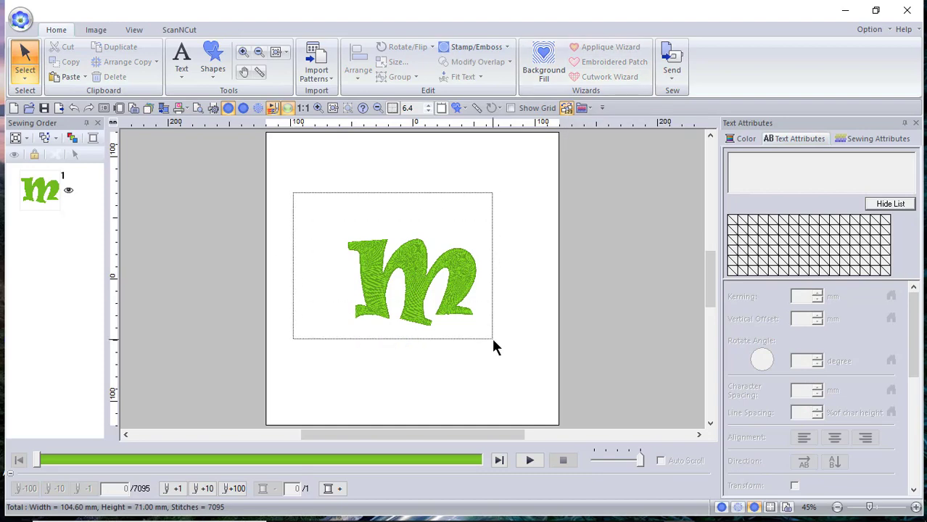
left_click(600, 49)
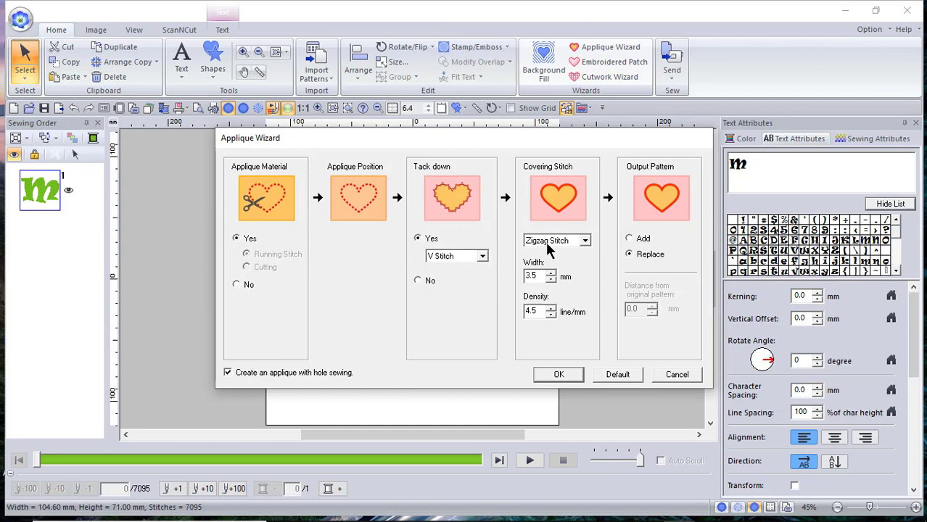
left_click(629, 239)
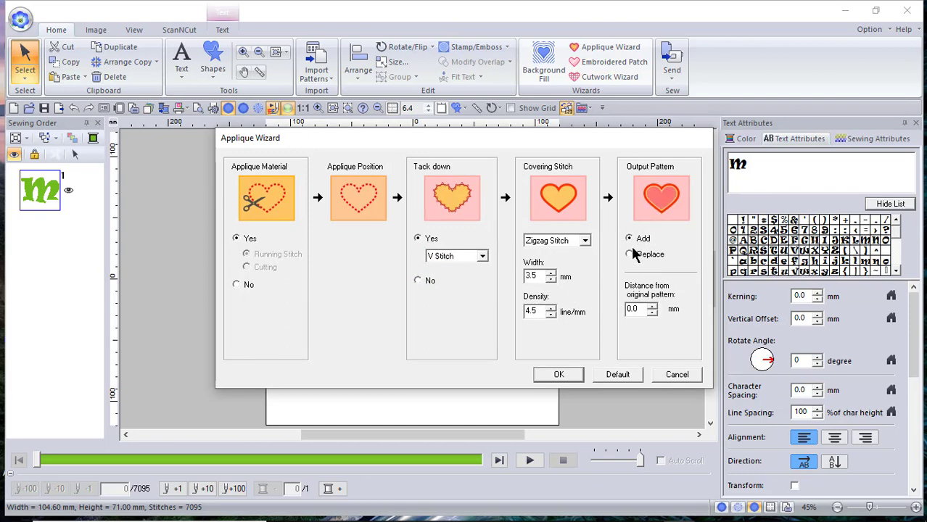
left_click(629, 254)
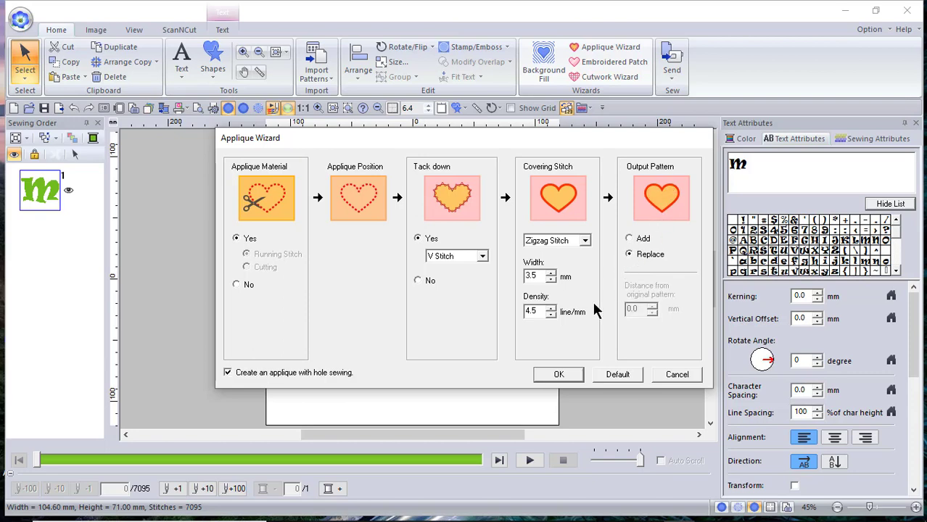
left_click(551, 272)
left_click(550, 273)
left_click(551, 273)
left_click(558, 374)
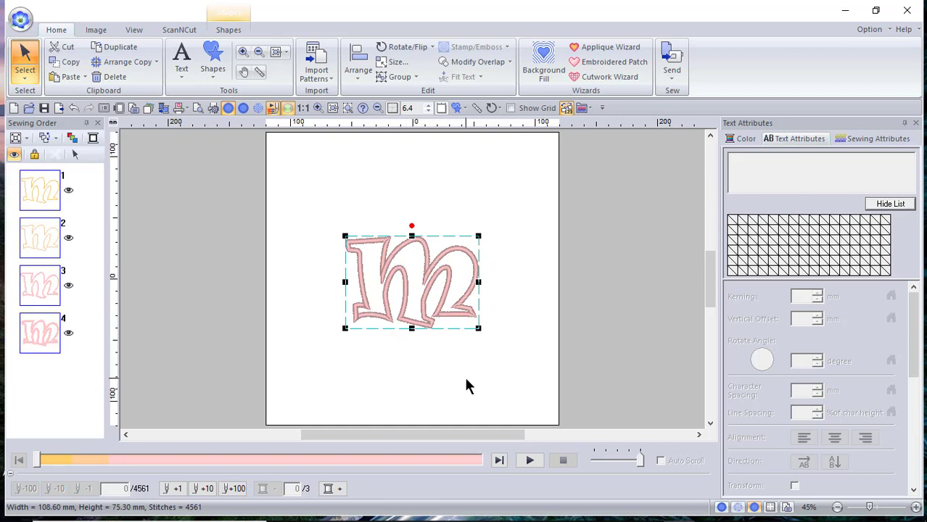
Step: Pick the first element of the applique in the sewing order and check its thread color assignment
left_click(309, 181)
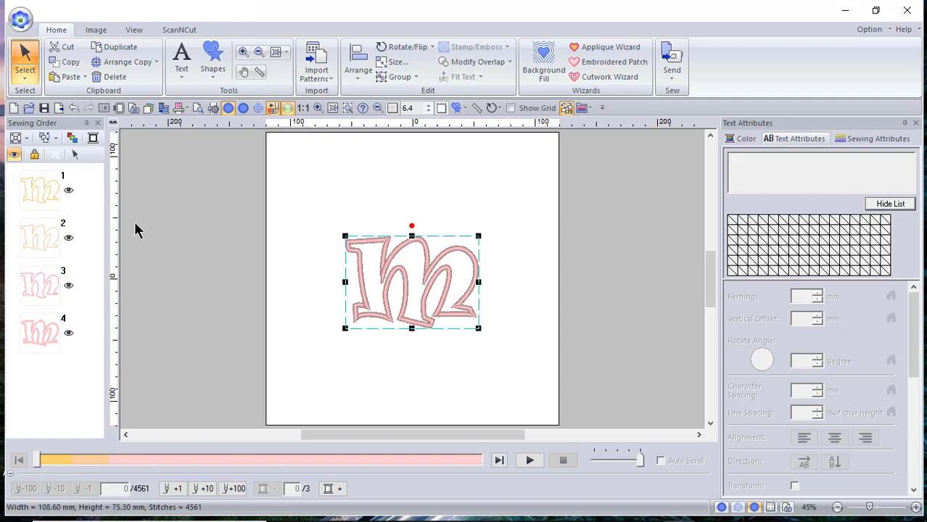
left_click(44, 194)
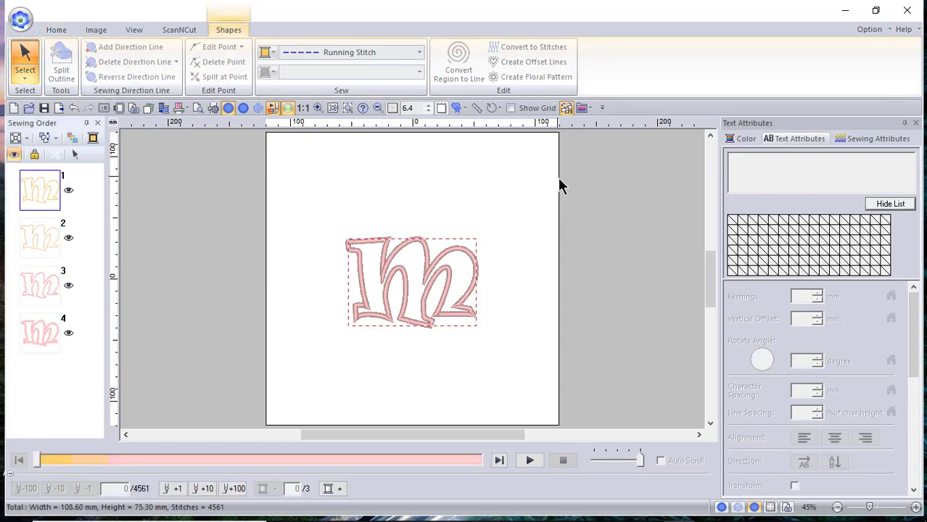
left_click(751, 140)
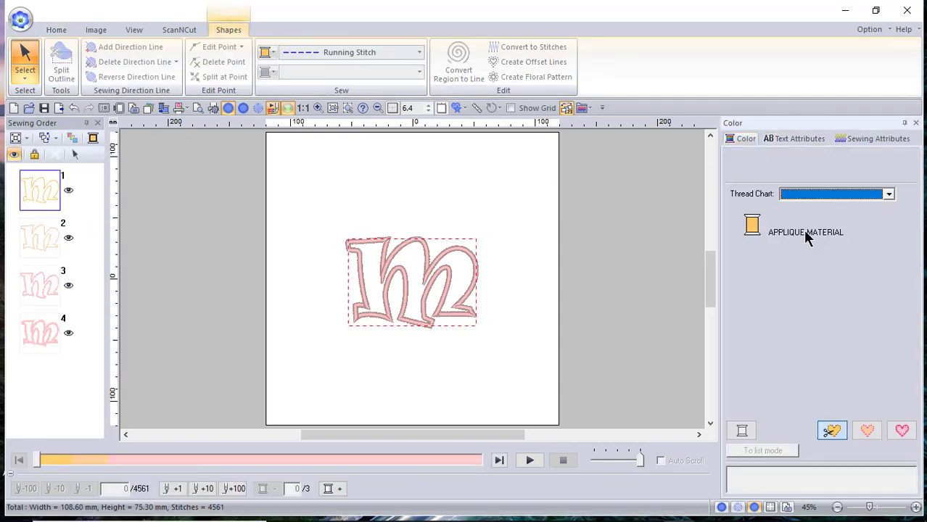
Step: Select only the applique material outline on the design page, preview its ScanNCut FCM export and close it without saving
left_click(167, 30)
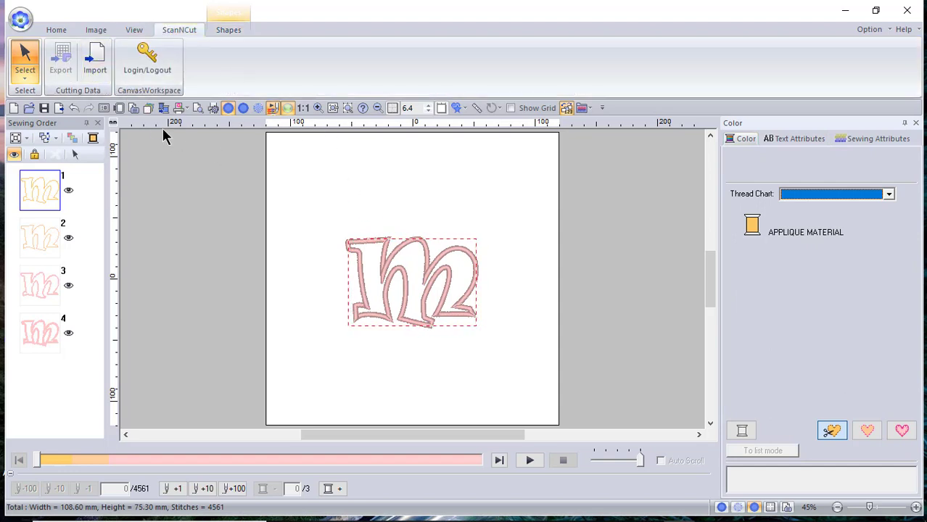
left_click(75, 154)
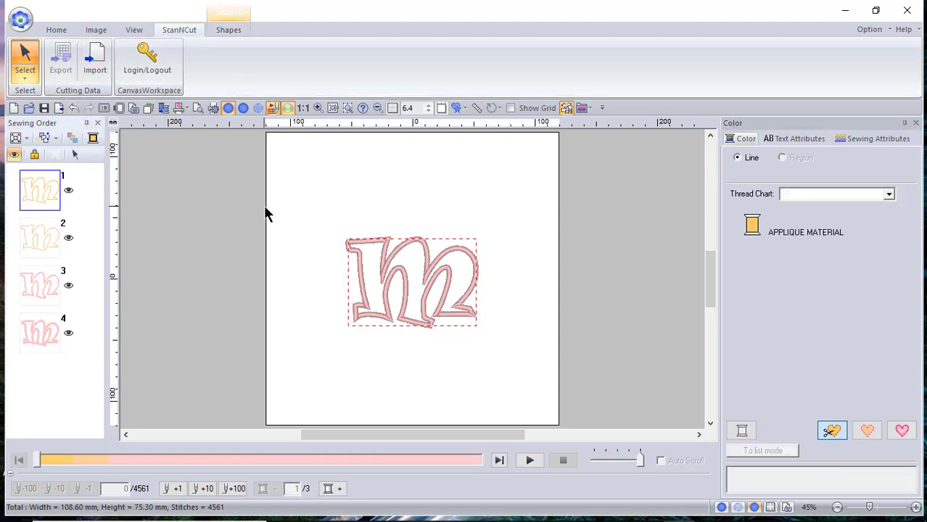
left_click(61, 61)
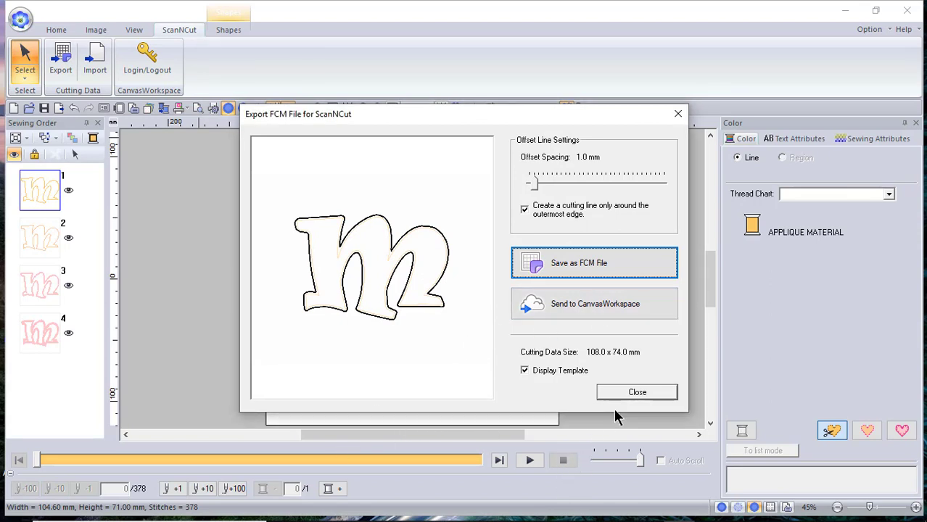
left_click(635, 393)
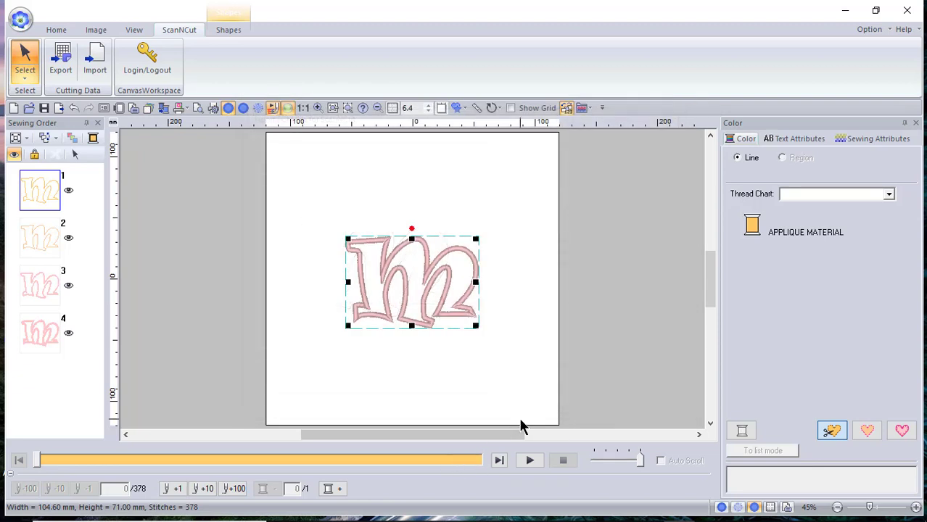